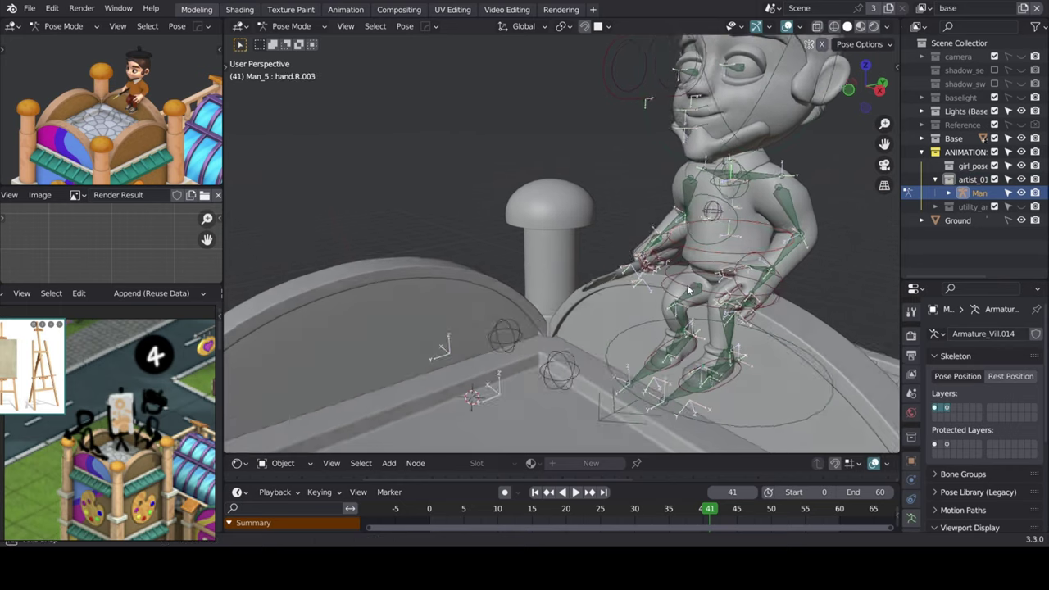
Add a cube on the terrace in front of the seated character, shrink it and raise it about 0.218 along Z.
key(ctrl+Tab)
key(shift+a)
mouse_move(432, 255)
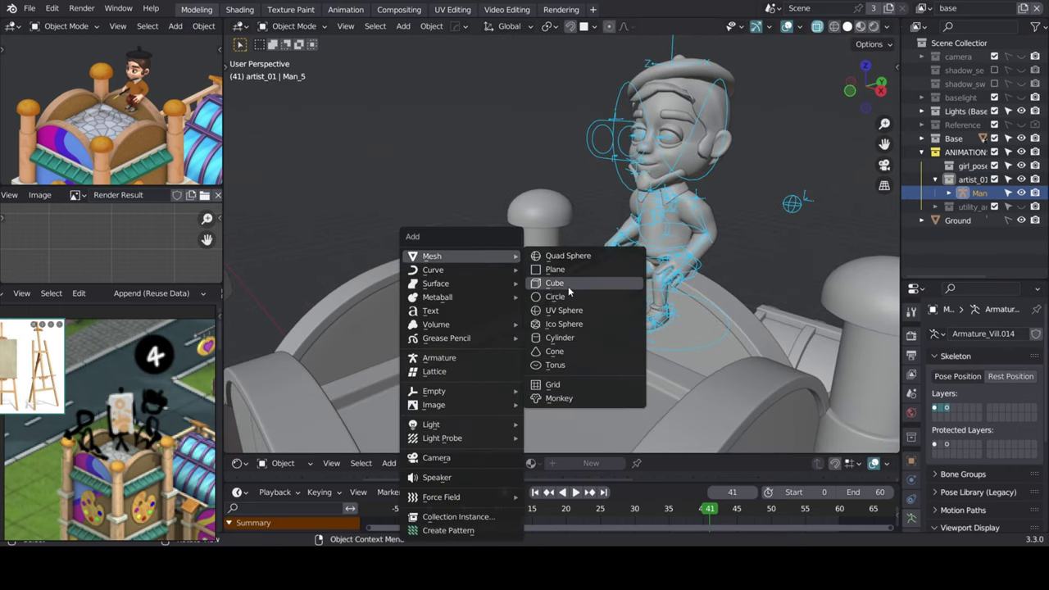
click(568, 286)
key(s)
key(g)
key(z)
click(574, 333)
Stretch the cube vertically into a tall box and adjust its position so it stands on the terrace floor.
key(s)
key(z)
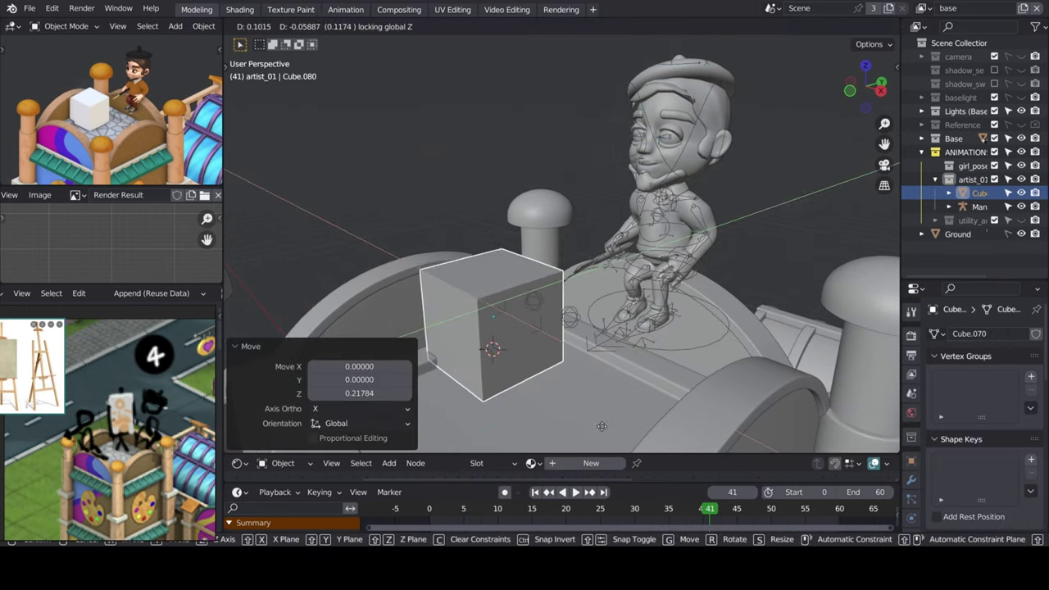
click(516, 148)
key(g)
key(z)
click(512, 96)
Taper the box by scaling its top vertices inward and raising them about 0.058 along Z.
key(Tab)
drag(359, 72, 573, 131)
key(s)
click(639, 162)
key(g)
key(z)
click(622, 143)
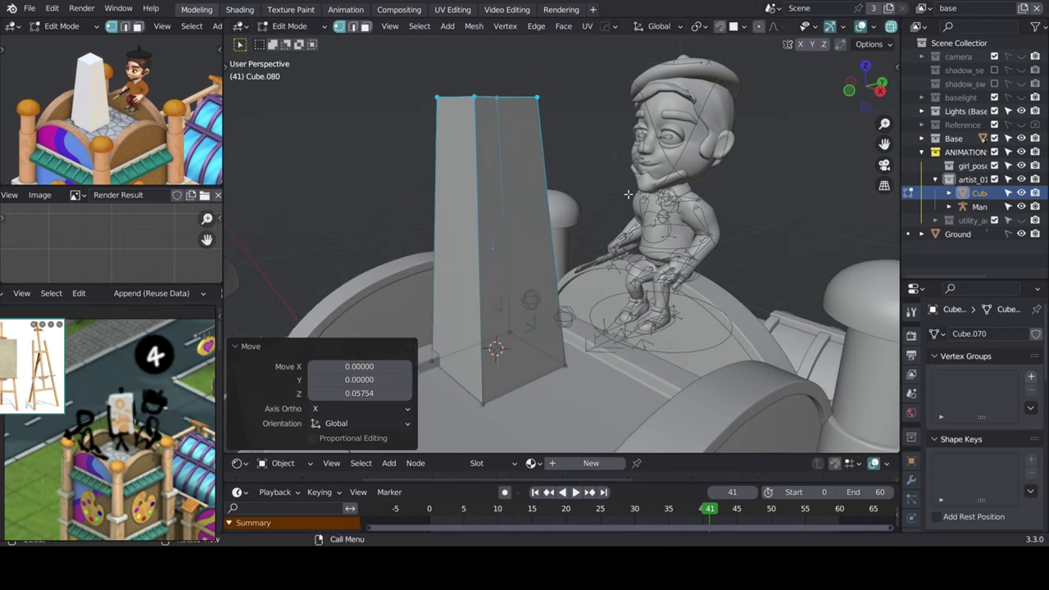
Cut a vertical edge loop through the tapered box and scale the selected vertices to 0 along Y.
middle_drag(623, 143, 511, 98)
key(ctrl+r)
click(528, 379)
middle_drag(528, 378, 483, 81)
drag(472, 62, 501, 79)
key(s)
key(y)
key(0)
key(Return)
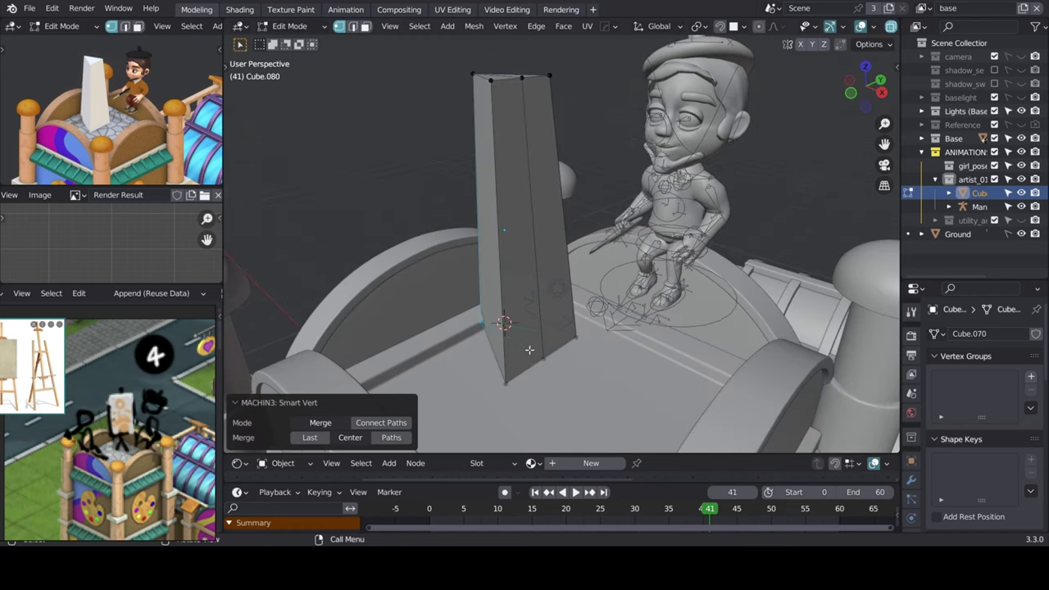
Reshape the box's upper vertices, setting the side corners below the central peak to outline the easel's legs.
middle_drag(527, 346, 497, 70)
click(556, 187)
middle_drag(557, 186, 557, 82)
drag(554, 76, 568, 98)
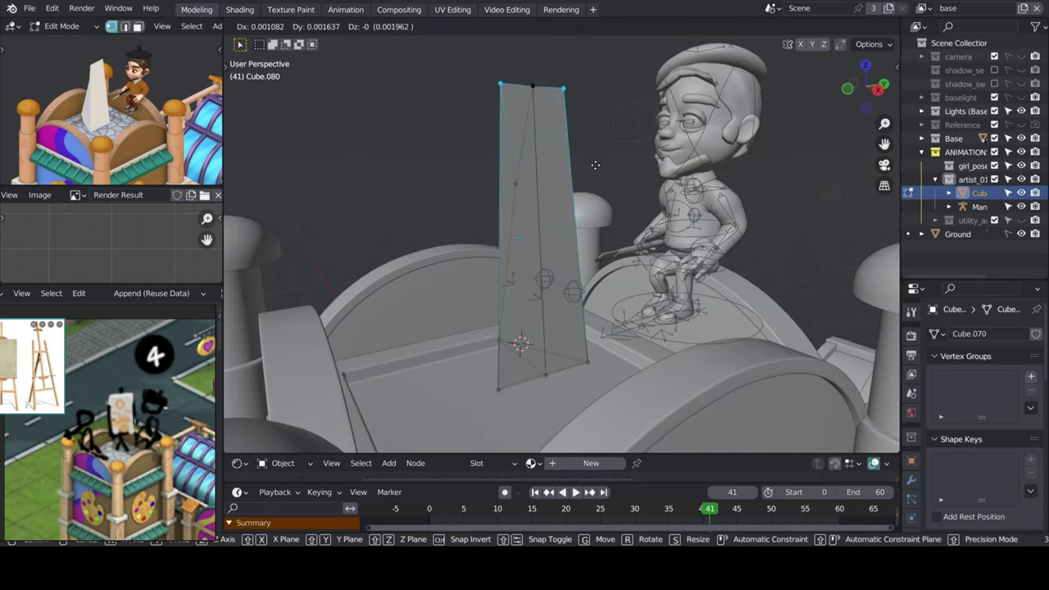
click(588, 229)
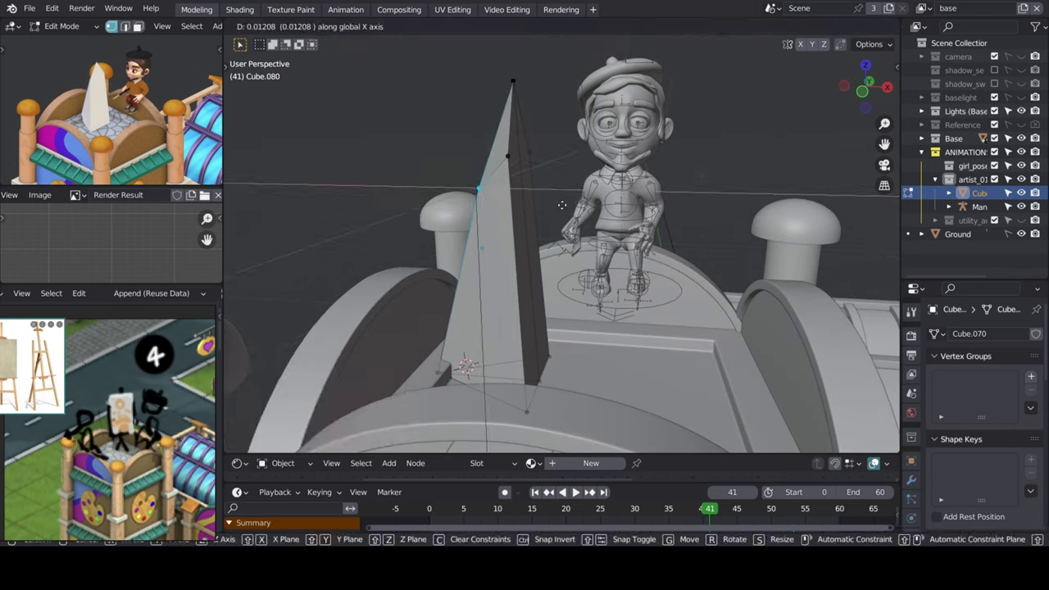
key(s)
click(715, 337)
middle_drag(715, 337, 566, 245)
Convert the long edges outlining the easel's legs into a bevelled poly curve with To_Curve, using a width of -0.124.
drag(492, 106, 595, 177)
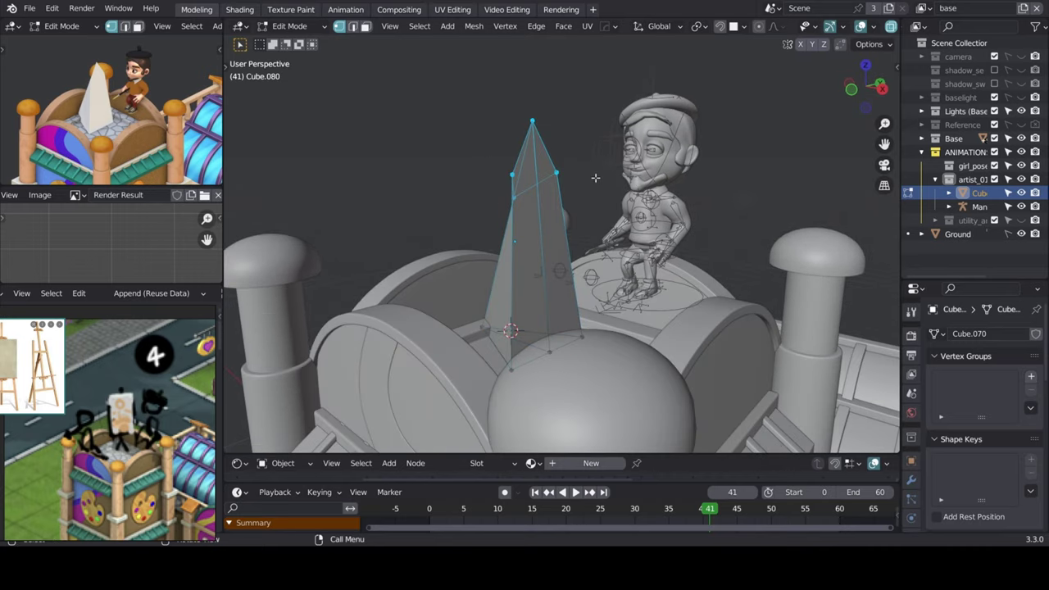
click(607, 163)
key(Tab)
right_click(606, 275)
click(600, 275)
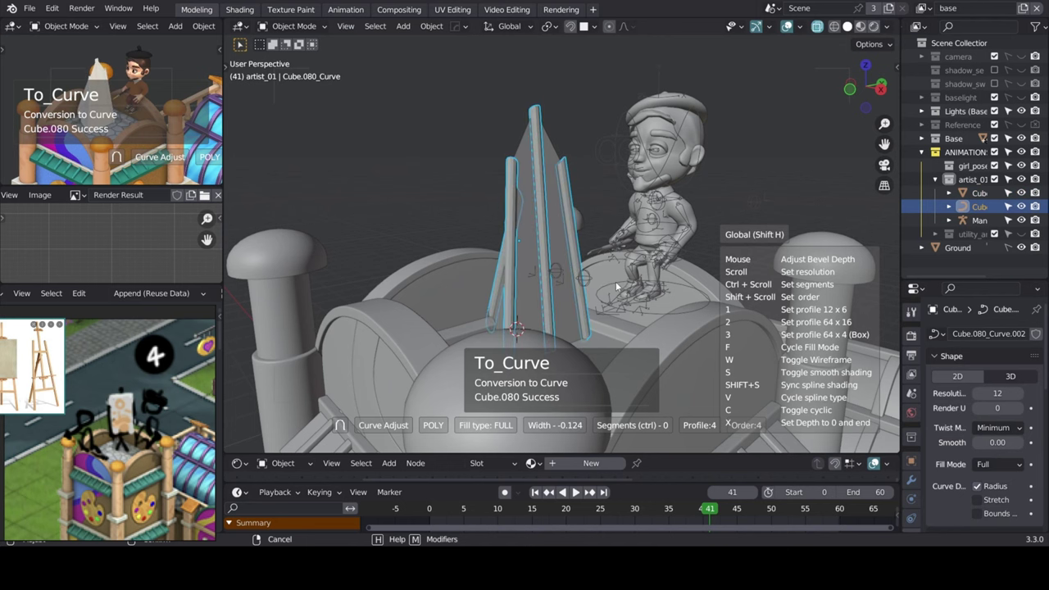
click(616, 281)
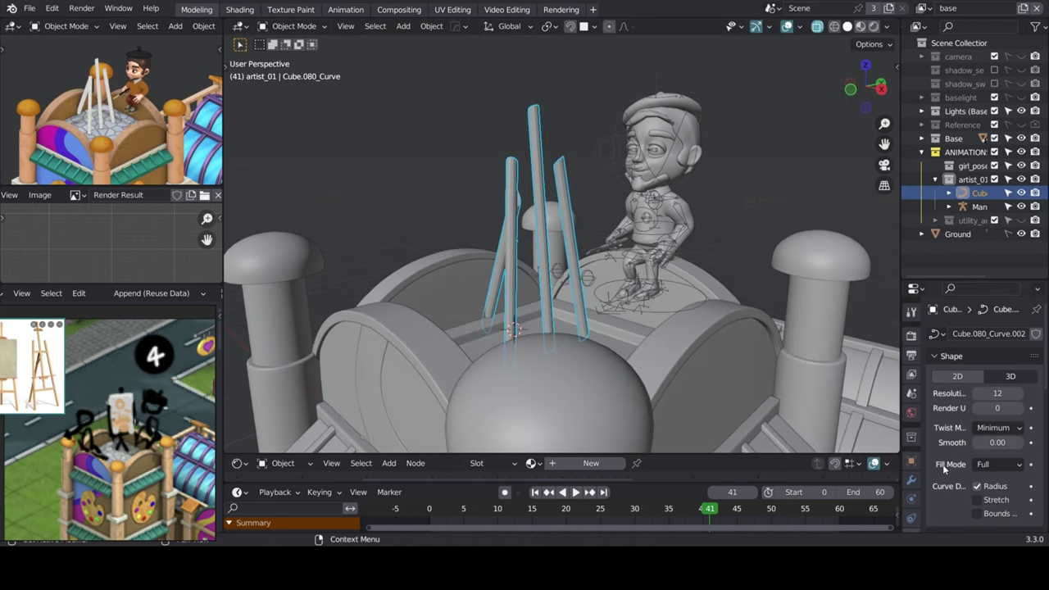
Apply the scale of the easel's leg curve.
scroll(955, 393, down, 10)
key(ctrl+a)
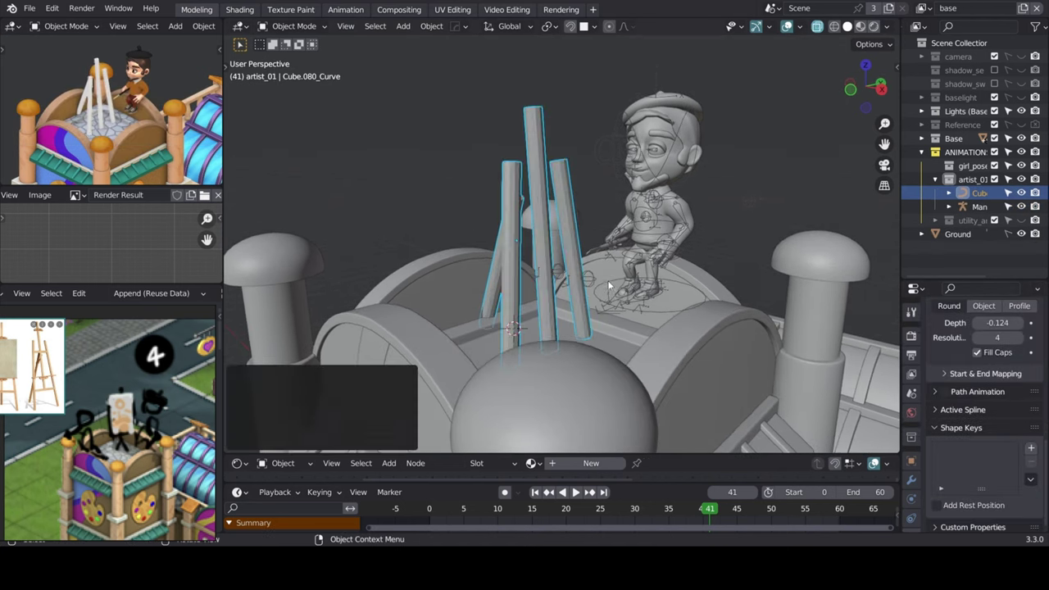
click(612, 284)
Thin the leg curve by shrinking its points' radius, and shade the poles smooth.
key(Tab)
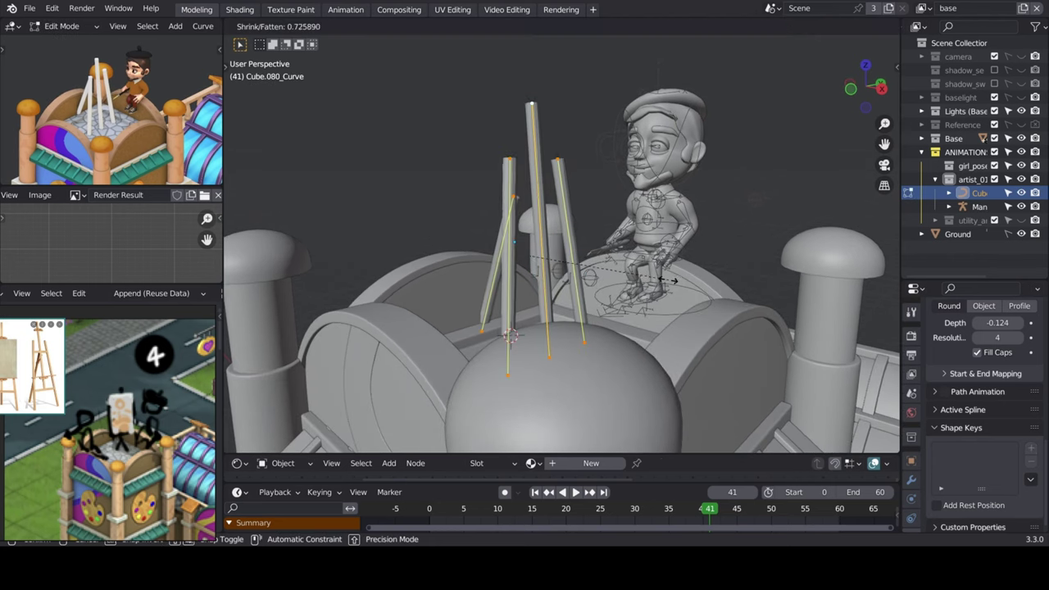
click(647, 279)
key(Tab)
right_click(574, 258)
click(598, 264)
Adjust the centre pole's lower point on the easel curve, shifting it about -0.002 along X.
middle_drag(574, 257, 459, 180)
key(Tab)
key(g)
key(x)
click(606, 270)
key(g)
key(x)
click(435, 167)
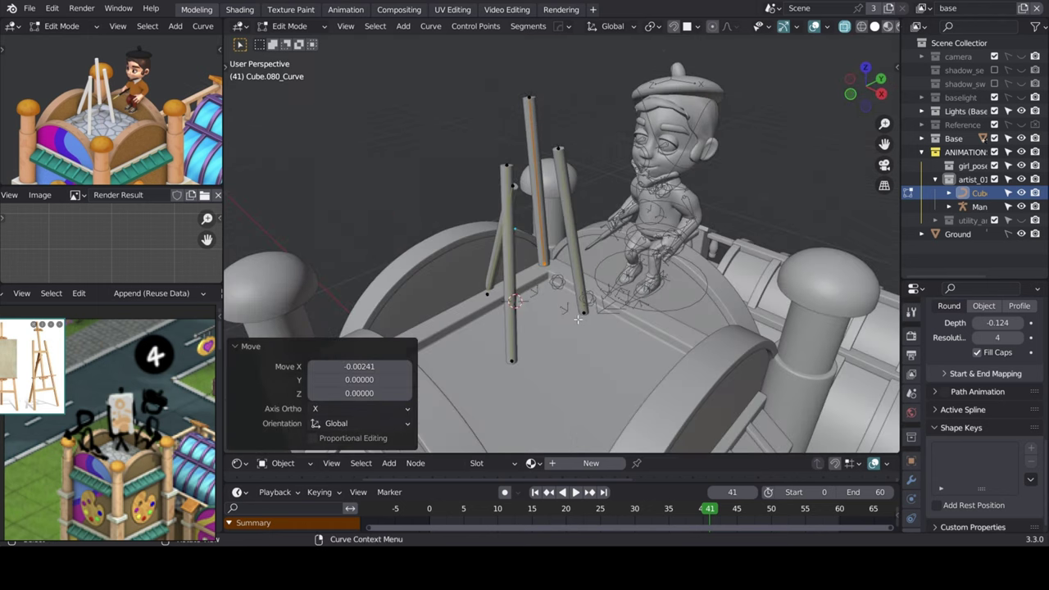
Shift the back leg's points by -0.099 along X.
click(472, 341)
click(568, 339)
key(g)
key(x)
click(558, 328)
Place the 3D cursor between the poles' upper ends and add a cube there, scaled to 0.15.
middle_drag(558, 328, 533, 227)
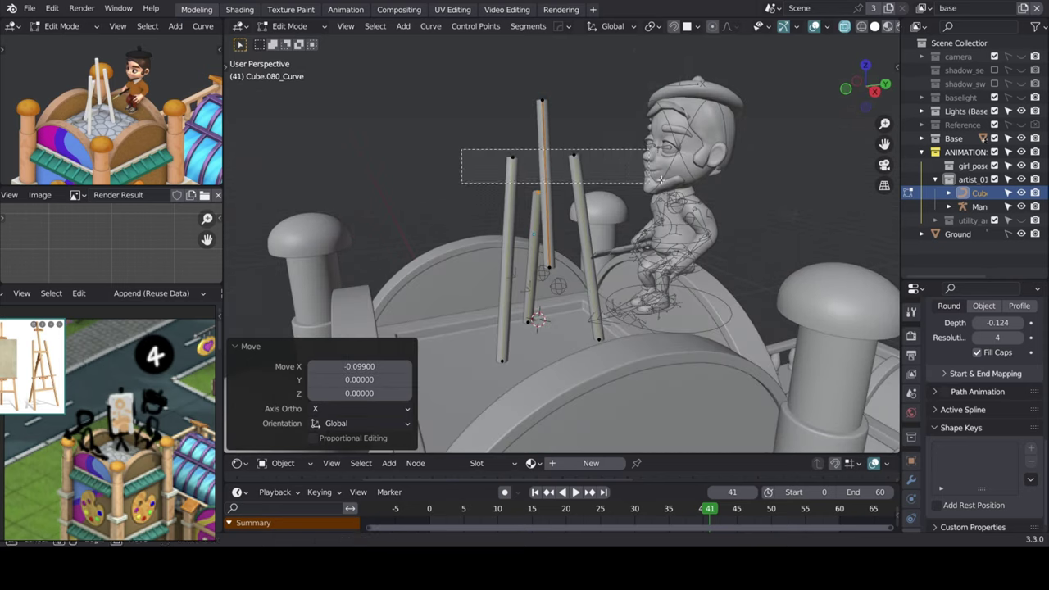
drag(461, 149, 624, 184)
key(Tab)
middle_drag(606, 208, 572, 236)
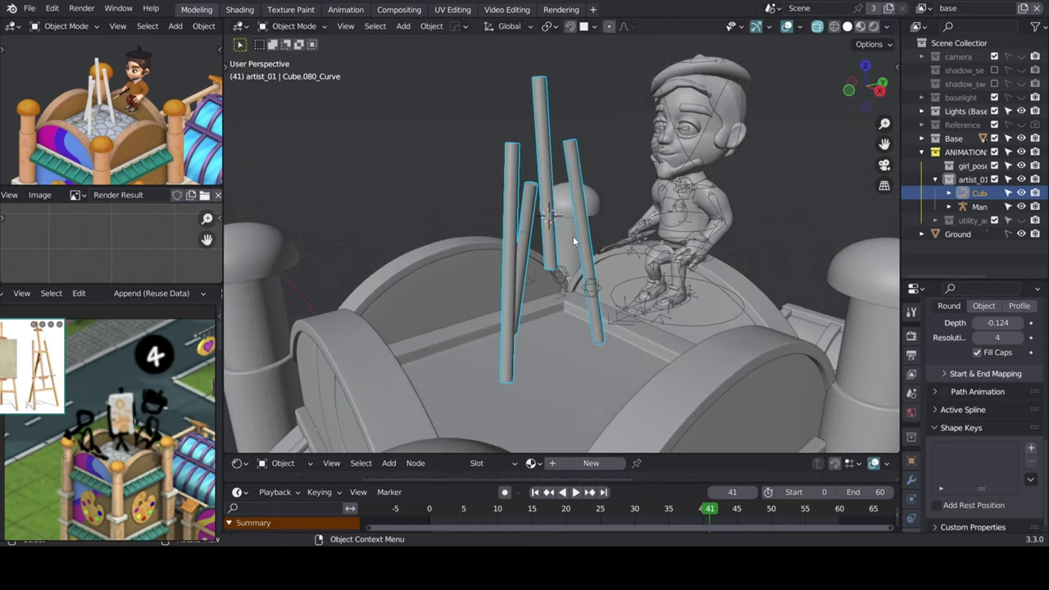
key(shift+a)
click(655, 246)
text(s.15)
key(Return)
Flatten the cube along X into a thin canvas and widen it by 1.543 along Y.
key(s)
key(x)
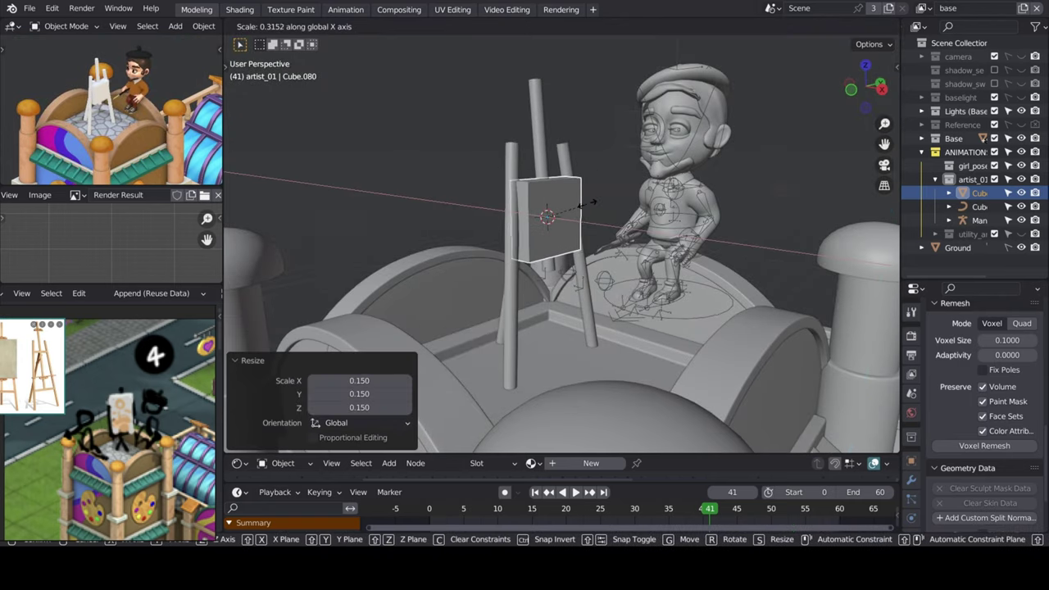
click(548, 119)
middle_drag(549, 119, 631, 239)
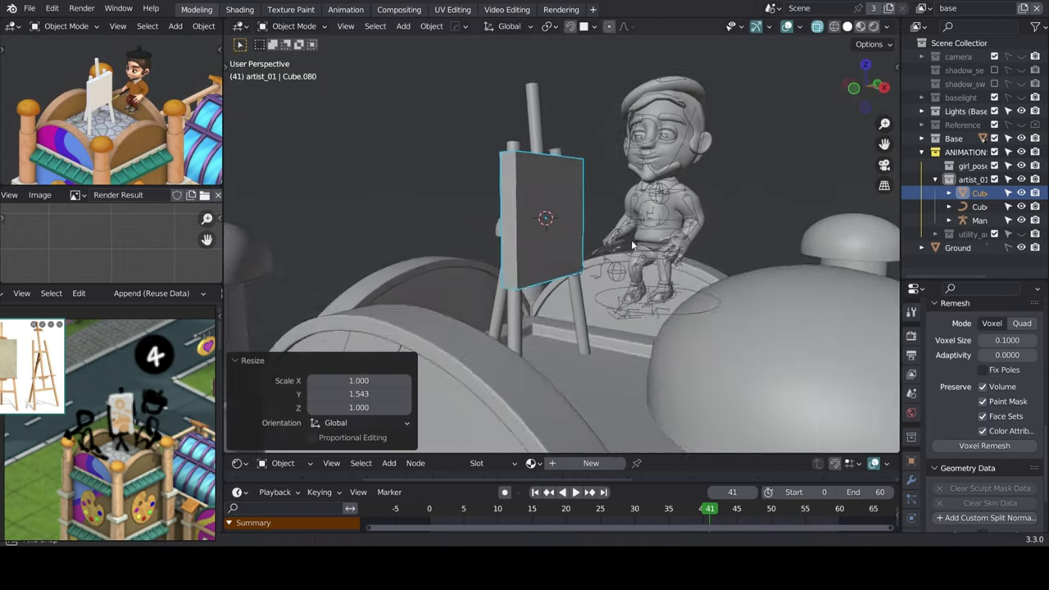
Duplicate the canvas downward along Z and flatten the copy vertically into a narrow ledge beneath the canvas.
key(shift+d)
key(z)
click(549, 256)
key(s)
key(z)
click(549, 285)
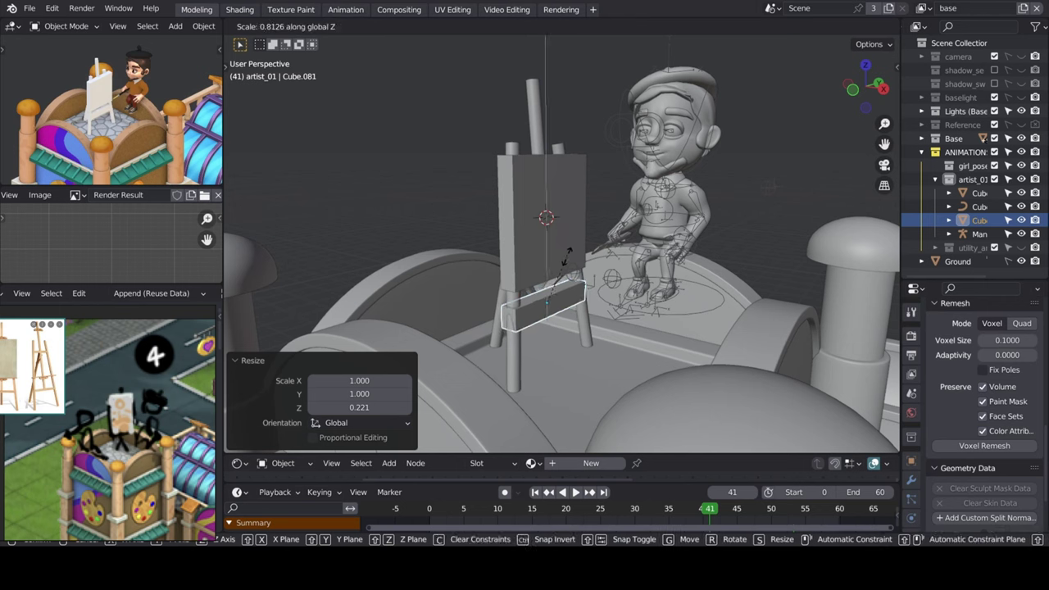
click(565, 248)
key(s)
key(z)
click(565, 254)
Try smooth shading on the easel's ledge.
right_click(569, 258)
click(594, 270)
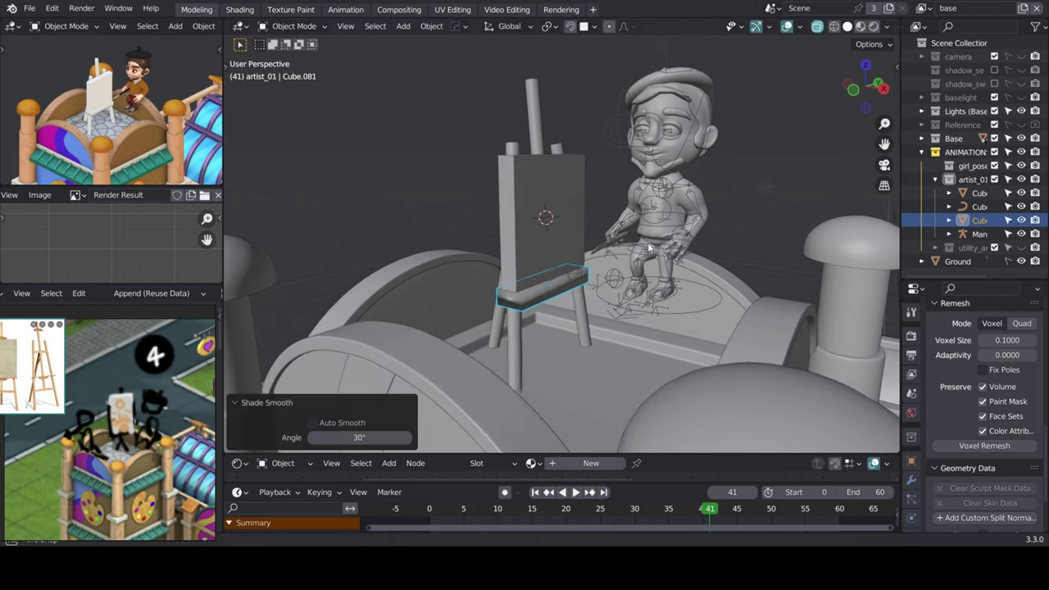
middle_drag(578, 263, 592, 270)
key(ctrl+z)
Widen the ledge by 1.115 along Y and adjust its position along that axis.
click(574, 270)
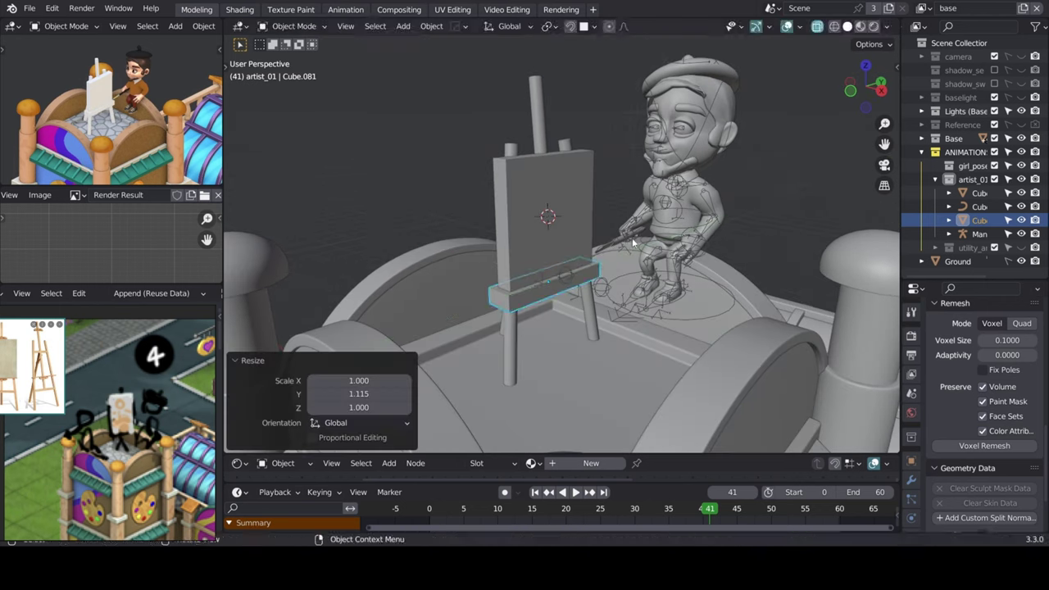
key(g)
key(y)
click(574, 271)
middle_drag(573, 270, 524, 283)
Parent the ledge to the easel's pole frame and adjust the height along Z.
click(524, 282)
key(ctrl+p)
click(513, 234)
key(g)
key(z)
click(514, 237)
Adjust the canvas along Z and tilt it about its local Y axis so it leans against the poles.
middle_drag(514, 237, 731, 215)
key(Tab)
click(672, 211)
key(Tab)
middle_drag(652, 137, 625, 209)
key(g)
key(z)
key(Return)
key(Tab)
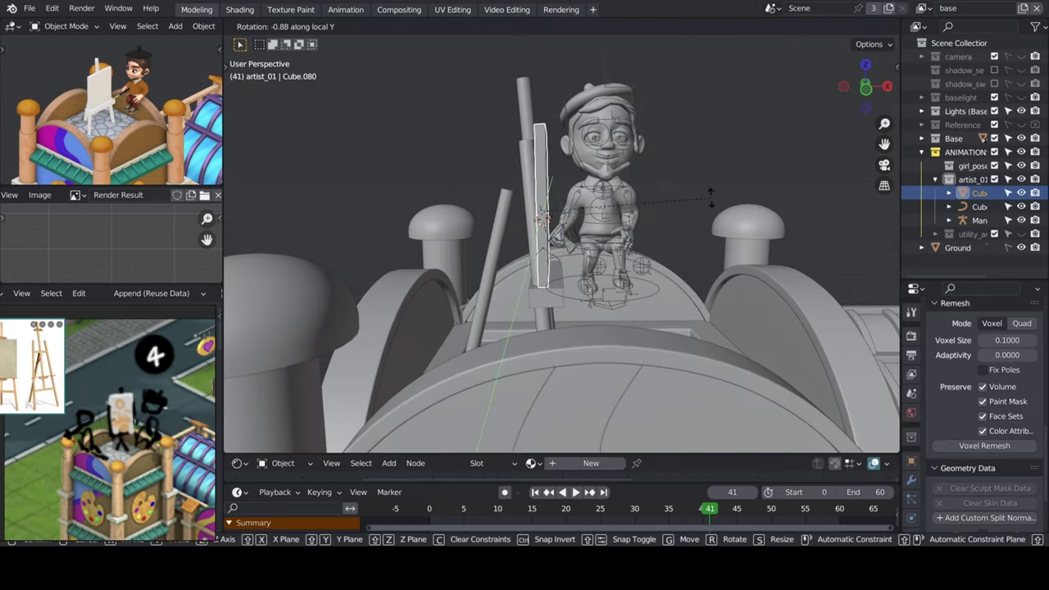
click(710, 185)
Switch the viewport to show materials and assign the orange material 4.004 to the easel's legs.
mouse_move(710, 185)
middle_down()
mouse_move(664, 218)
mouse_move(583, 231)
mouse_move(545, 259)
mouse_move(589, 252)
mouse_move(557, 295)
middle_up()
key(z)
click(539, 332)
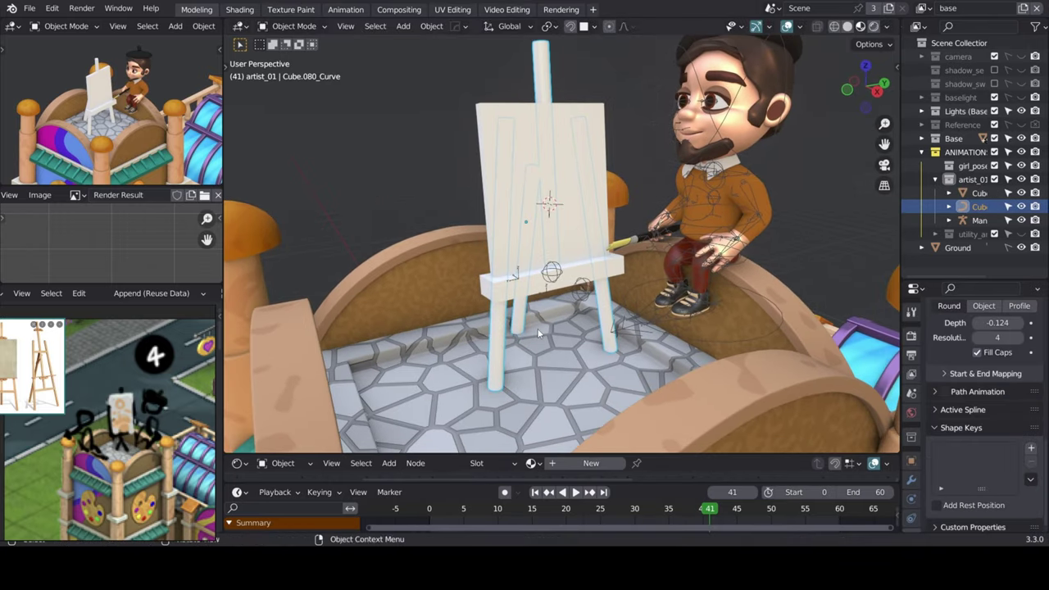
click(911, 480)
click(936, 336)
click(828, 307)
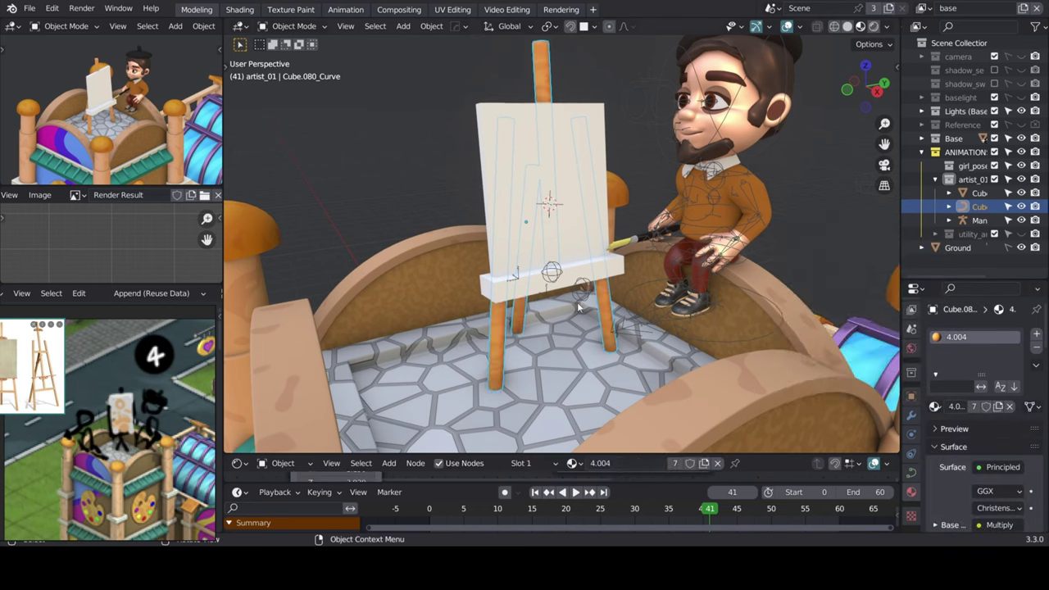
Parent the canvas to the easel's leg frame using Object (Keep Transform).
click(545, 215)
middle_drag(545, 215, 563, 222)
shift+click(513, 301)
key(ctrl+p)
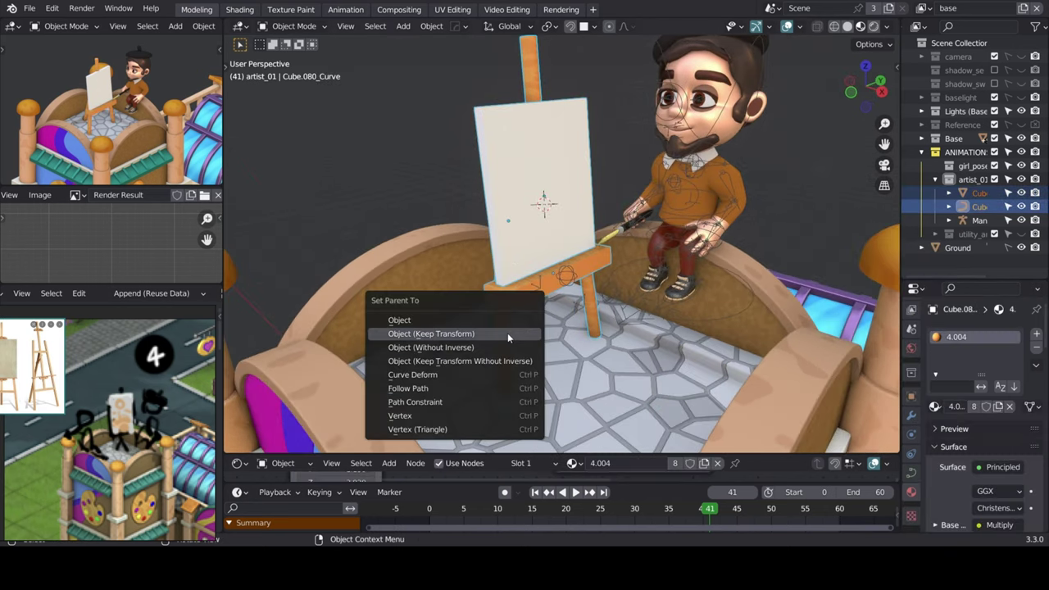
click(508, 332)
Rotate the whole easel about -32.1° around Z and move it 0.046 along X and -0.027 along Y.
key(r)
click(672, 332)
key(g)
key(x)
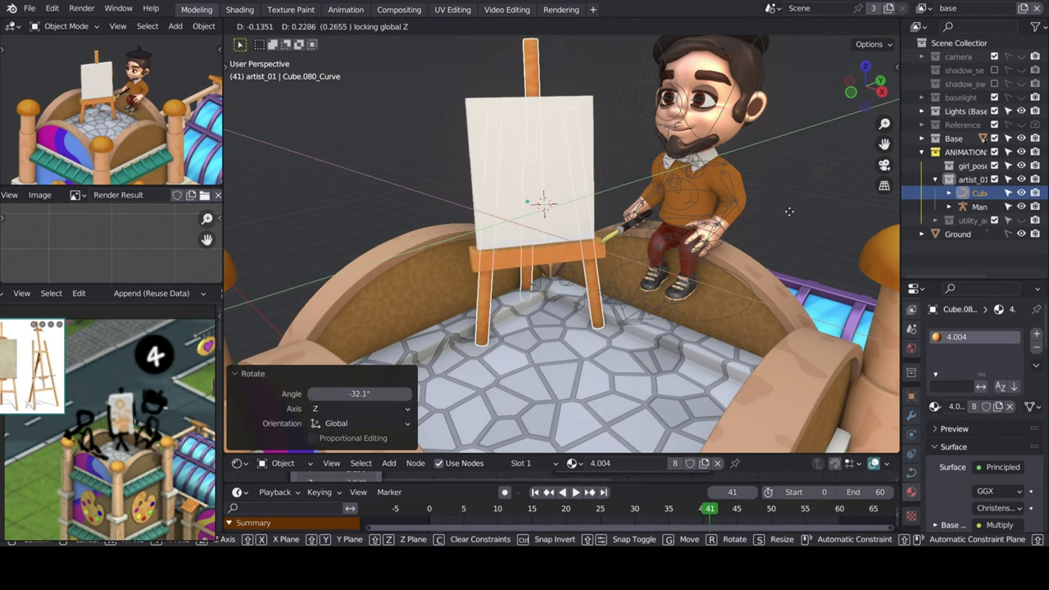
click(632, 259)
Scale the whole easel down uniformly to 0.823.
middle_drag(631, 258, 574, 230)
key(s)
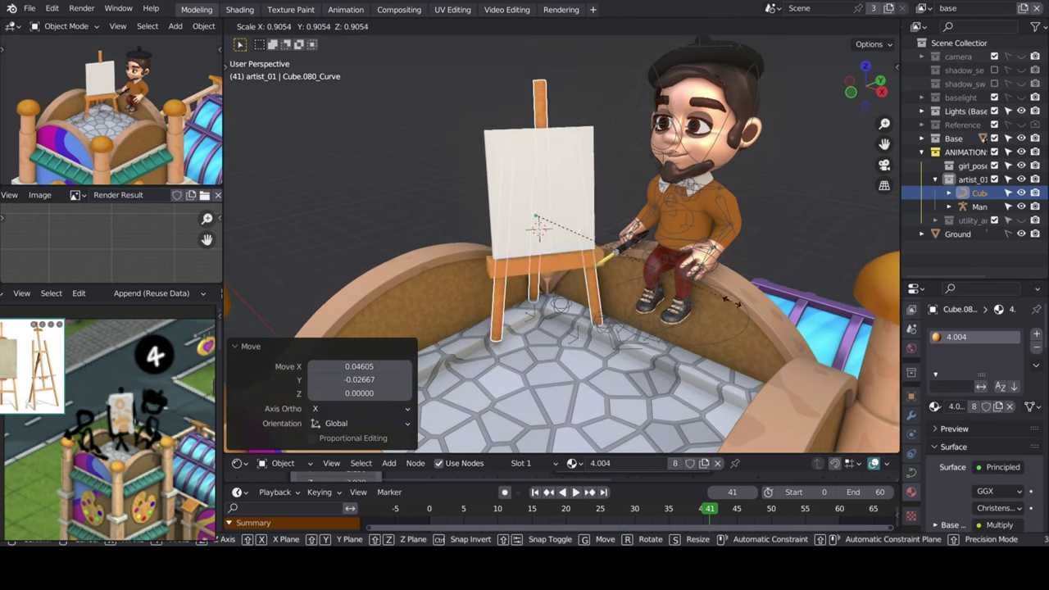
click(541, 205)
key(s)
key(z)
key(Escape)
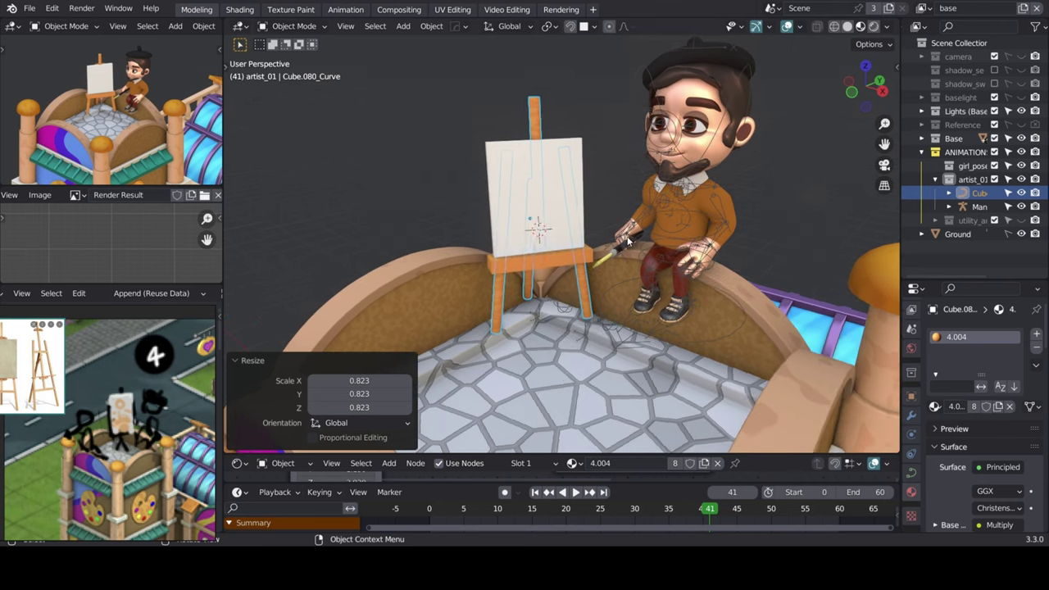
Reposition the easel across the terrace floor and enlarge it uniformly by 1.151.
key(g)
key(shift+z)
click(564, 211)
click(793, 209)
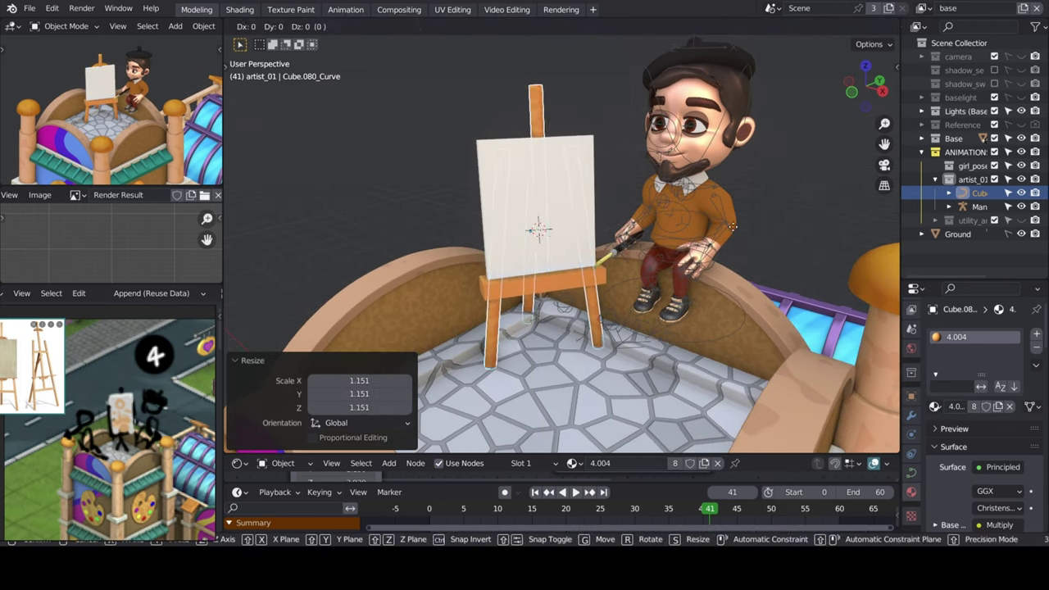
key(g)
key(shift+z)
click(711, 168)
Move the back leg's upper point about -0.064 along the curve's local X axis.
key(Tab)
middle_drag(711, 168, 406, 220)
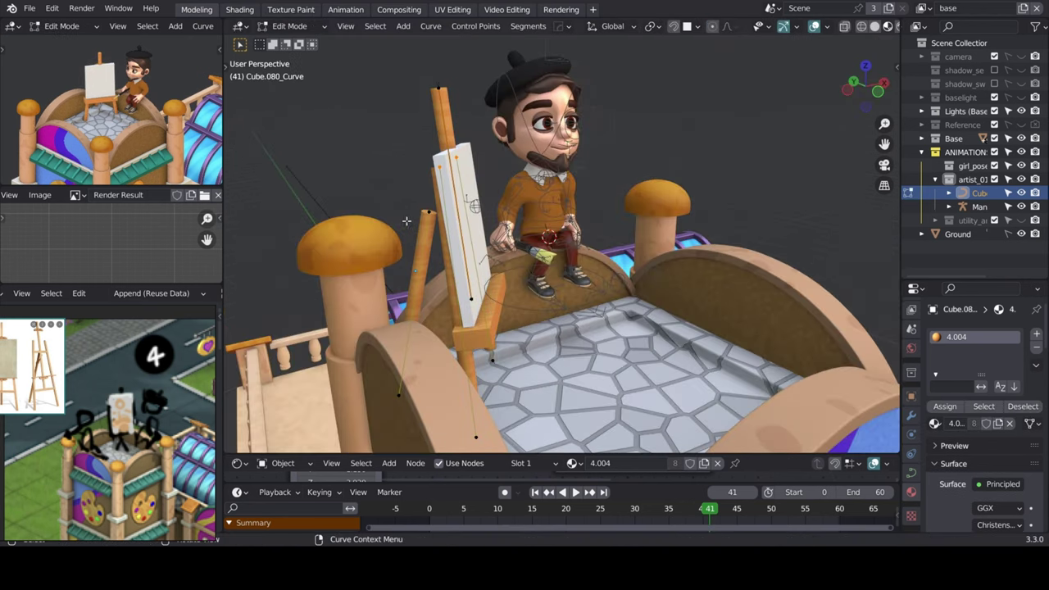
click(803, 381)
middle_drag(803, 381, 601, 331)
right_click(537, 232)
middle_drag(537, 232, 538, 296)
key(g)
key(x)
key(x)
click(508, 262)
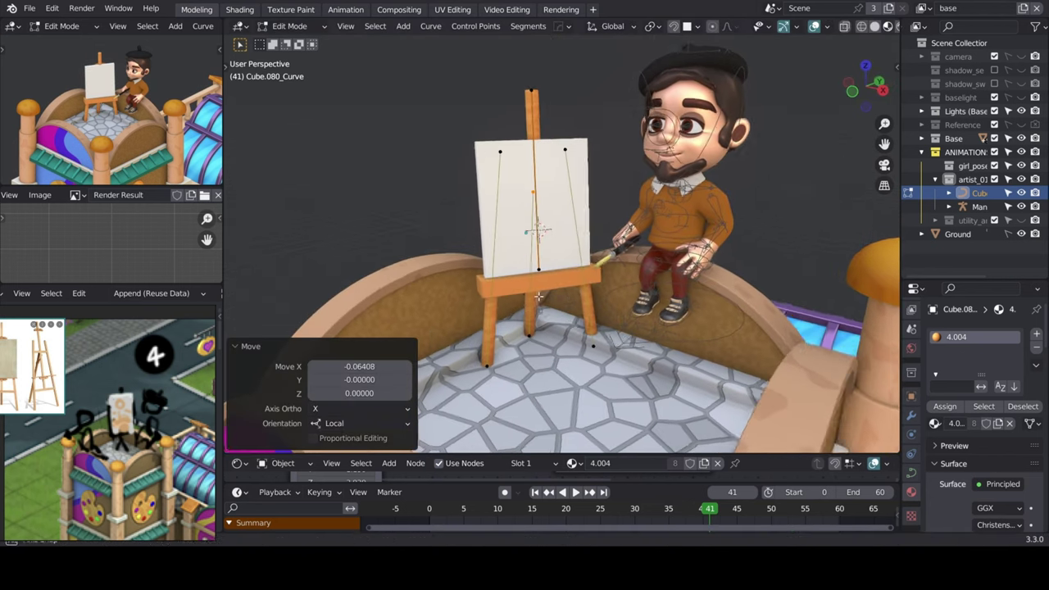
key(Tab)
Put the artist's rig in Pose Mode and rotate his brush hand -63.5° around global X.
click(647, 234)
scroll(647, 238, up, 3)
key(ctrl+Tab)
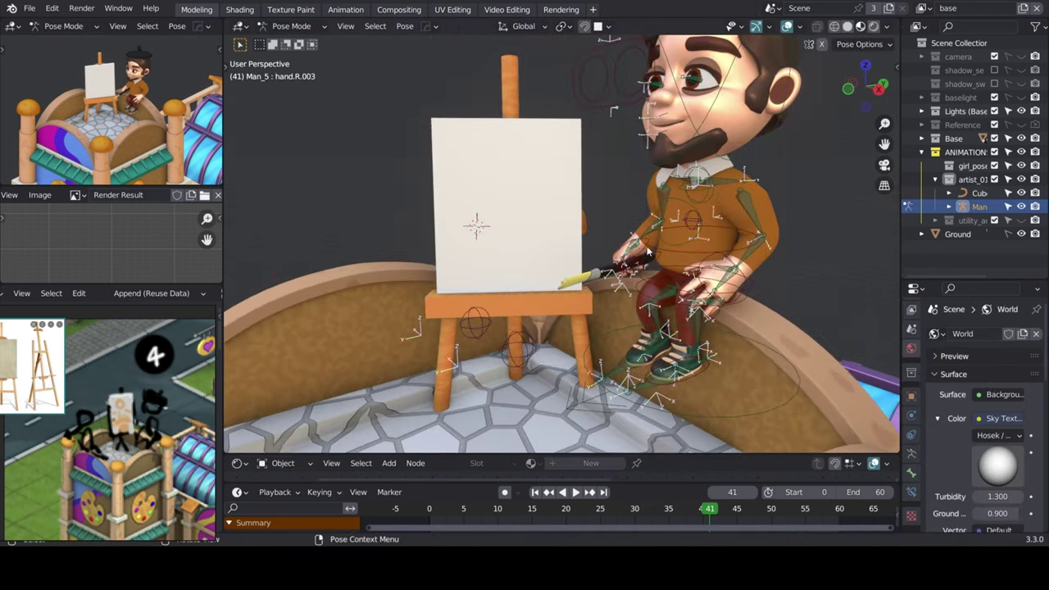
click(713, 278)
middle_drag(713, 278, 742, 273)
Move the artist's brush hand about 0.018 along X, 0.022 along Y and -0.002 along Z.
key(g)
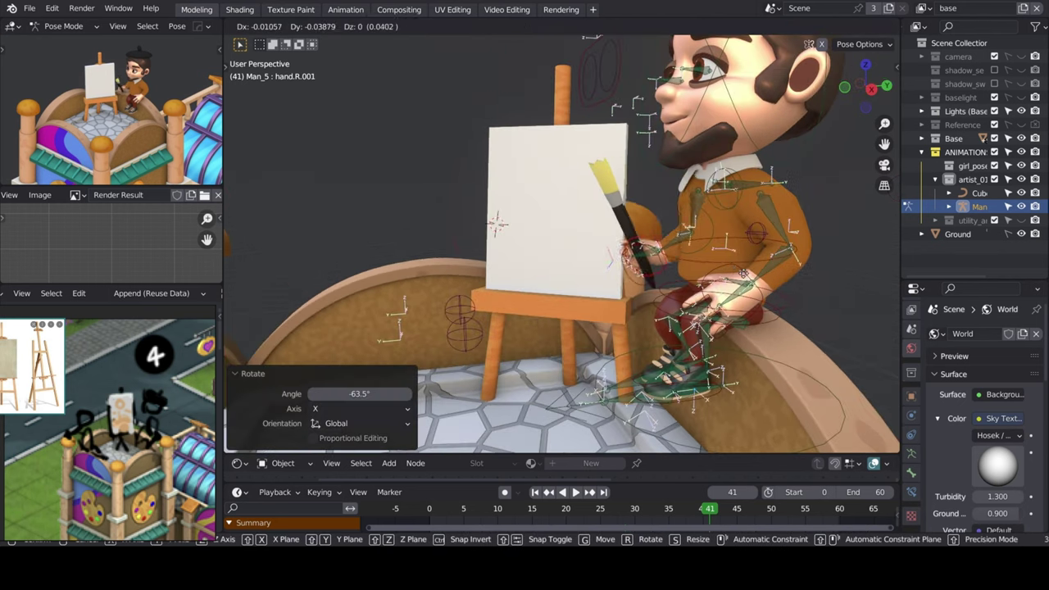
click(674, 189)
middle_drag(675, 189, 674, 188)
key(ctrl+z)
key(g)
click(674, 188)
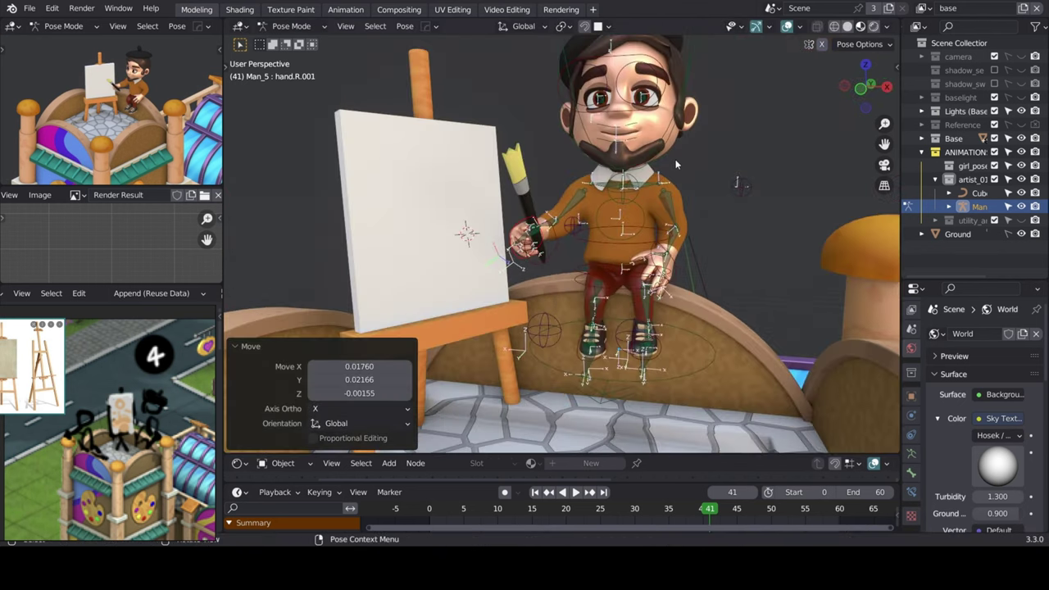
Rotate the artist's head and upper-body controls so that he turns toward the canvas.
click(674, 188)
key(r)
click(674, 189)
click(602, 237)
key(r)
click(657, 282)
Rotate the artist's right and left foot controls around global Z to turn both feet toward the easel.
middle_drag(657, 283, 623, 336)
click(560, 353)
key(r)
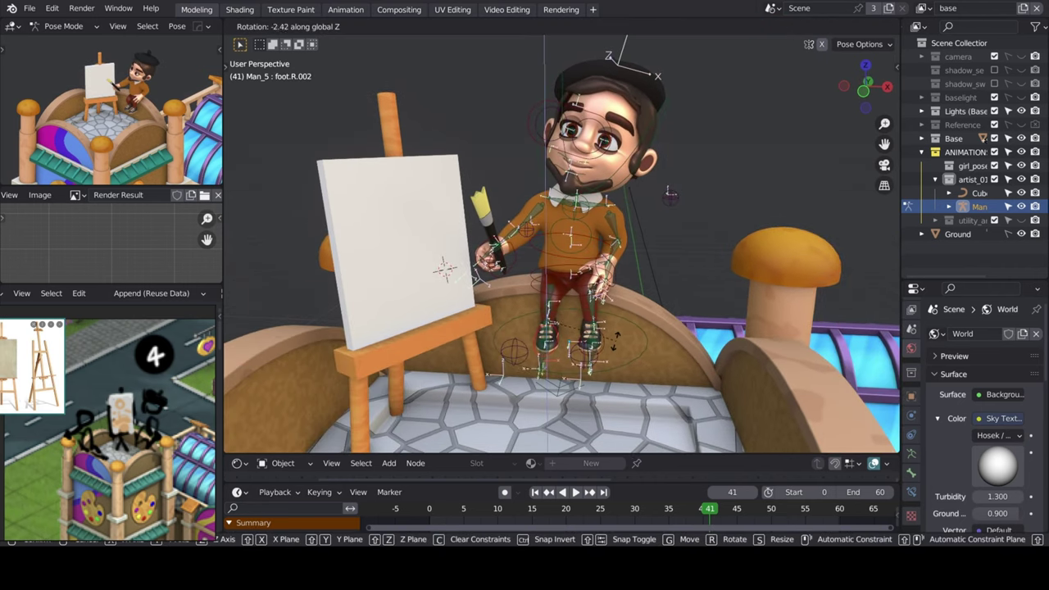
click(618, 350)
click(619, 349)
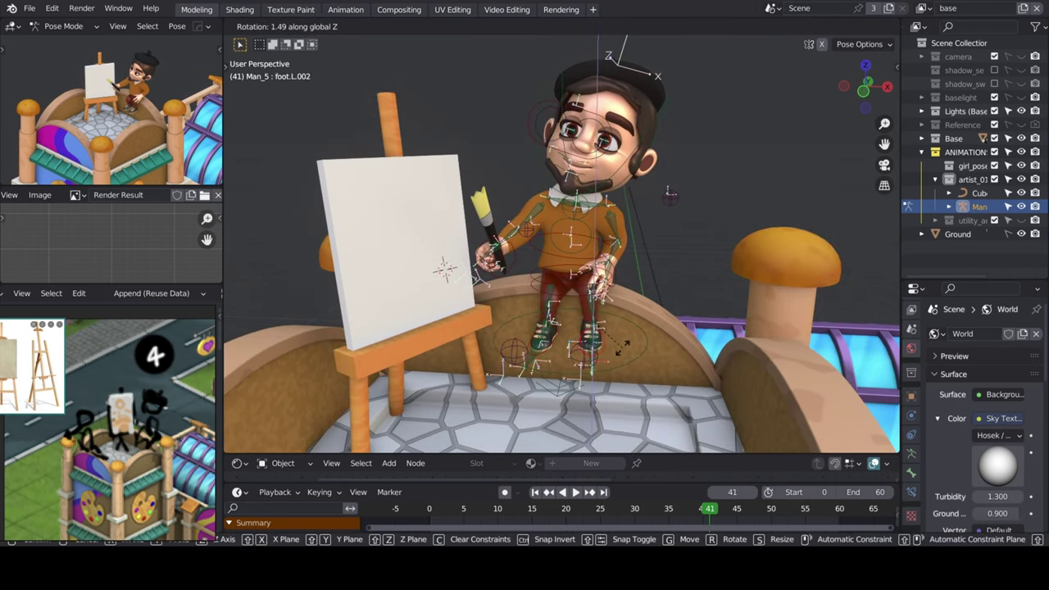
click(623, 350)
key(r)
key(x)
click(655, 310)
middle_drag(656, 310, 633, 217)
In Object Mode, scale the canvas narrower and shorten the easel's crossbar along its local Y axis.
click(551, 207)
right_click(735, 201)
key(Escape)
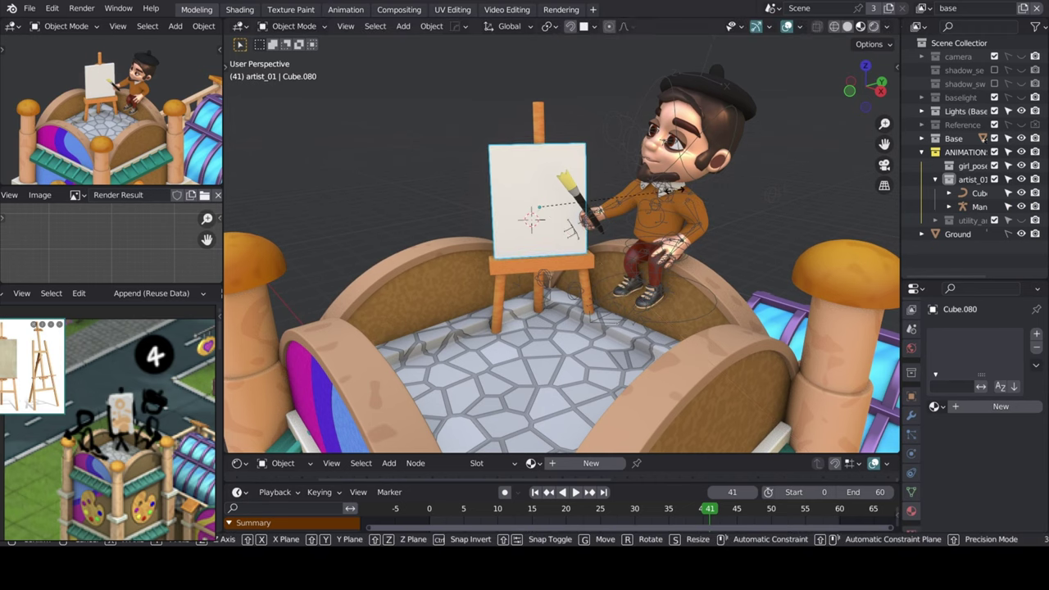
key(Return)
click(540, 262)
key(s)
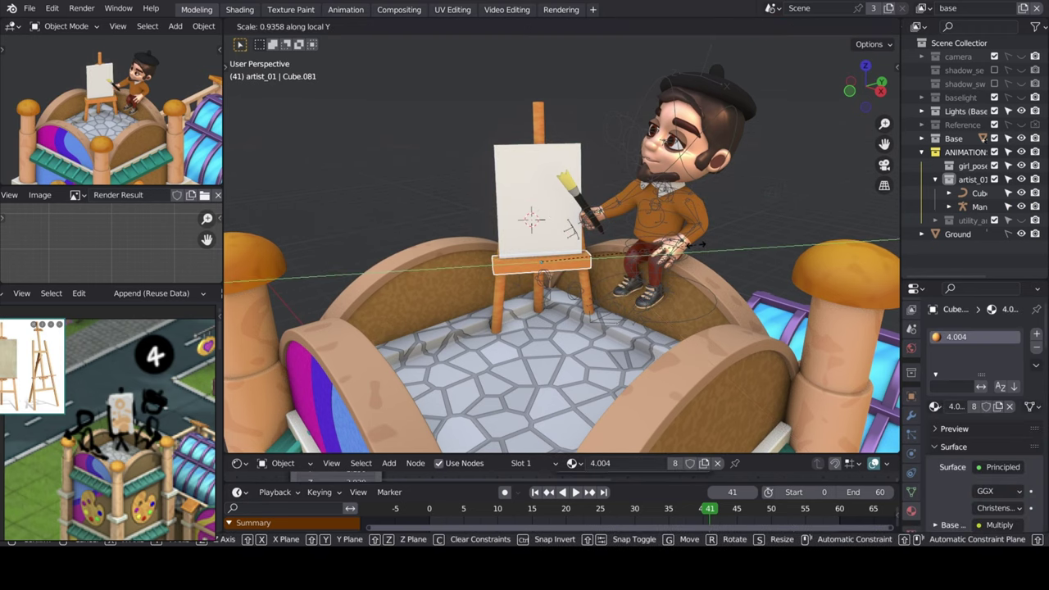
key(Return)
Scale the easel's two front legs closer together to about 0.80 along local Y.
click(679, 283)
key(ctrl+Tab)
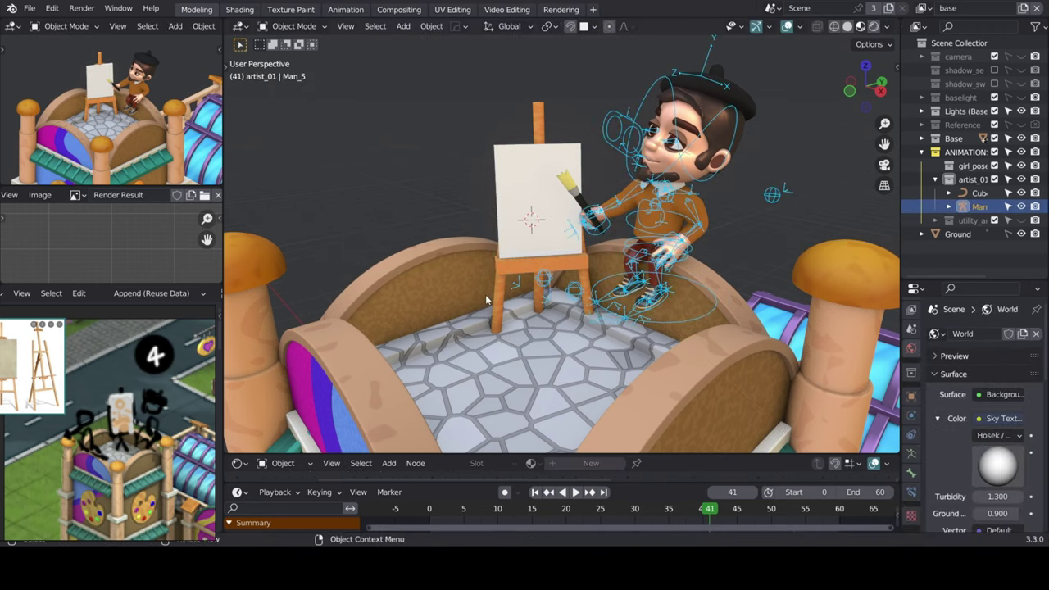
click(494, 174)
key(Tab)
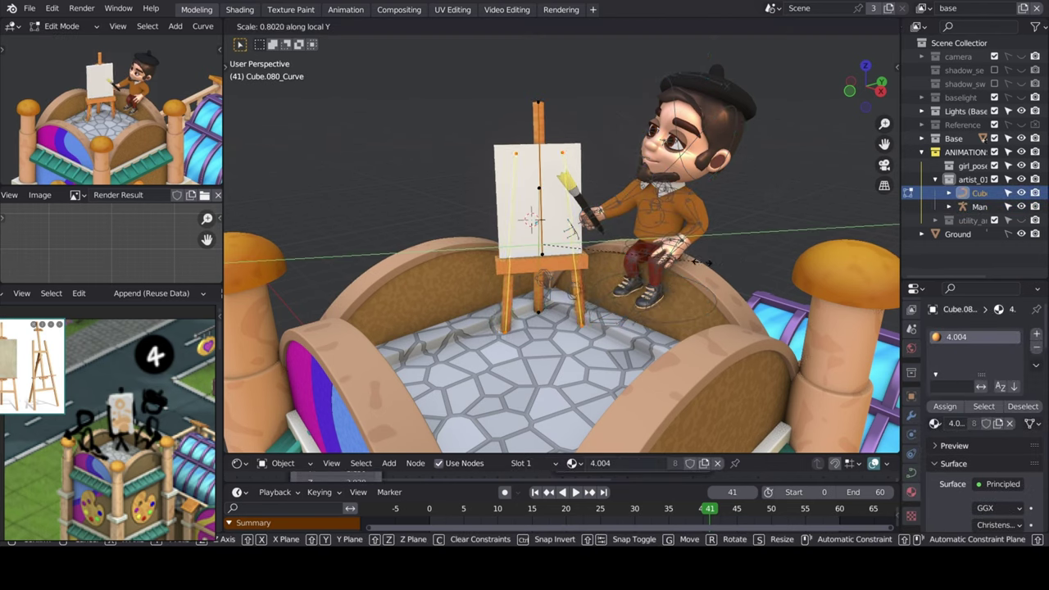
key(Return)
key(Tab)
Raise the canvas's top edge about 0.019 along global Z.
click(541, 181)
right_click(582, 147)
key(Tab)
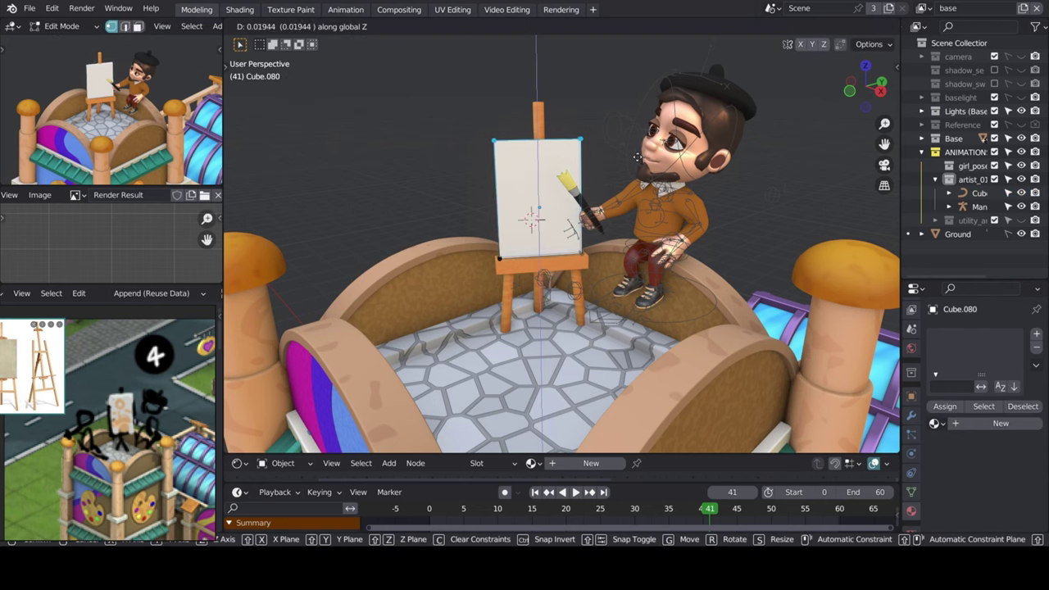
click(638, 155)
middle_drag(639, 156, 619, 250)
key(Tab)
Paste the seated girl character into the scene and move and rotate her toward the terrace wall facing the artist.
click(557, 328)
middle_drag(557, 328, 680, 338)
key(ctrl+v)
key(g)
click(467, 192)
key(r)
click(560, 158)
Refine the girl's rotation and position on the wall, including a move of about 0.050 along X.
key(g)
click(573, 152)
key(r)
click(647, 144)
key(g)
key(y)
click(662, 141)
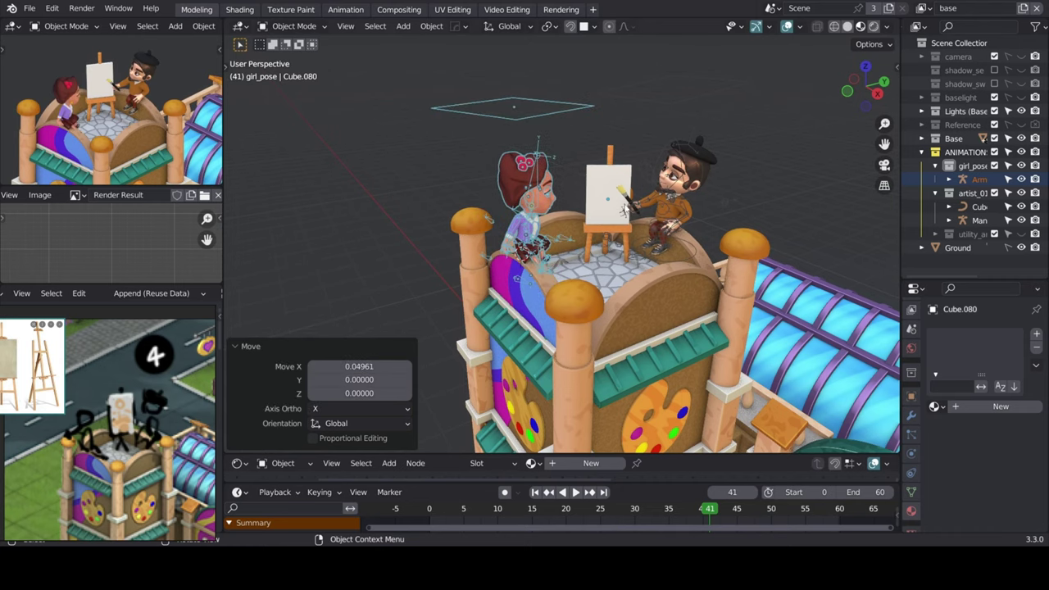
Switch the viewport shading and move the girl about 0.082 along global X.
key(z)
click(664, 249)
key(g)
click(674, 256)
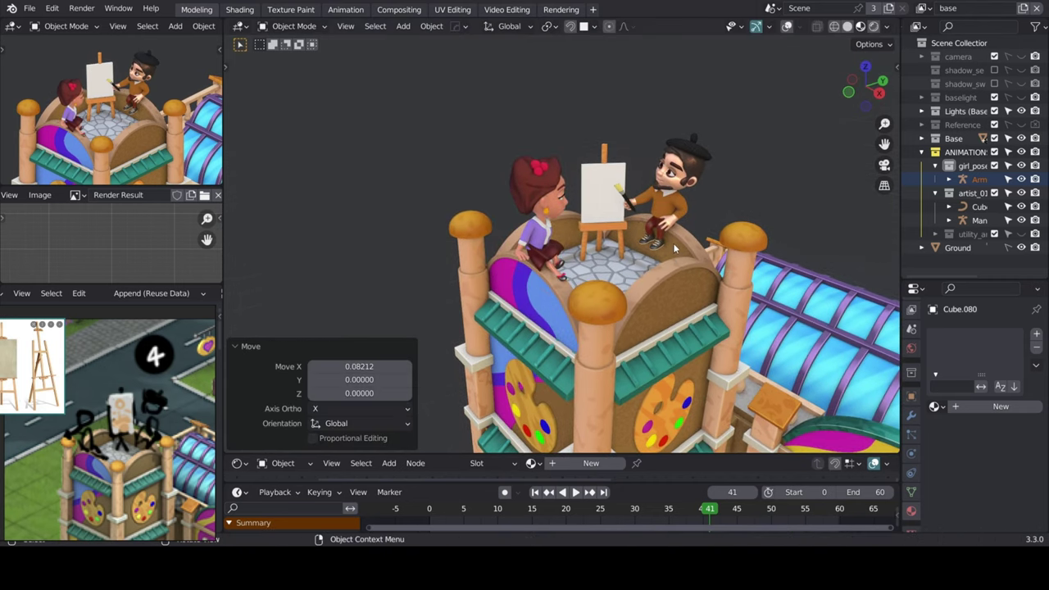
middle_drag(676, 258, 691, 273)
key(g)
key(y)
click(697, 279)
key(ctrl+z)
Rotate the girl slightly and move her about 0.009 along global Y.
scroll(690, 275, up, 2)
mouse_move(690, 275)
middle_down()
mouse_move(705, 283)
mouse_move(644, 300)
mouse_move(664, 254)
mouse_move(682, 247)
mouse_move(695, 259)
middle_up()
key(r)
click(666, 251)
key(g)
key(y)
click(666, 249)
Shift the girl in the negative global X direction to seat her on the terrace wall.
click(688, 254)
key(g)
key(x)
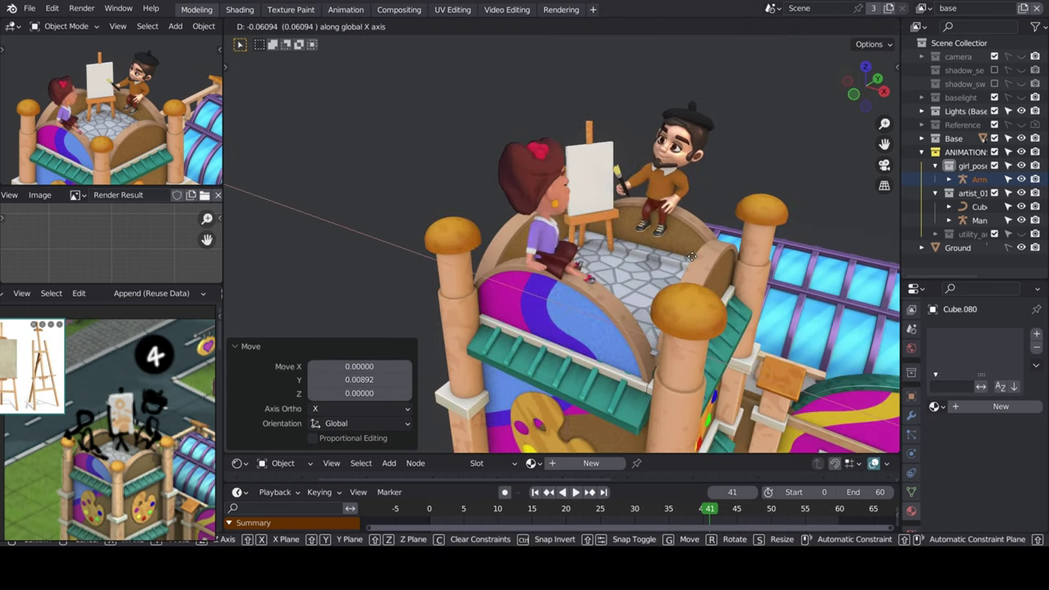
right_click(695, 244)
middle_drag(694, 244, 590, 224)
key(g)
key(x)
click(649, 252)
key(Escape)
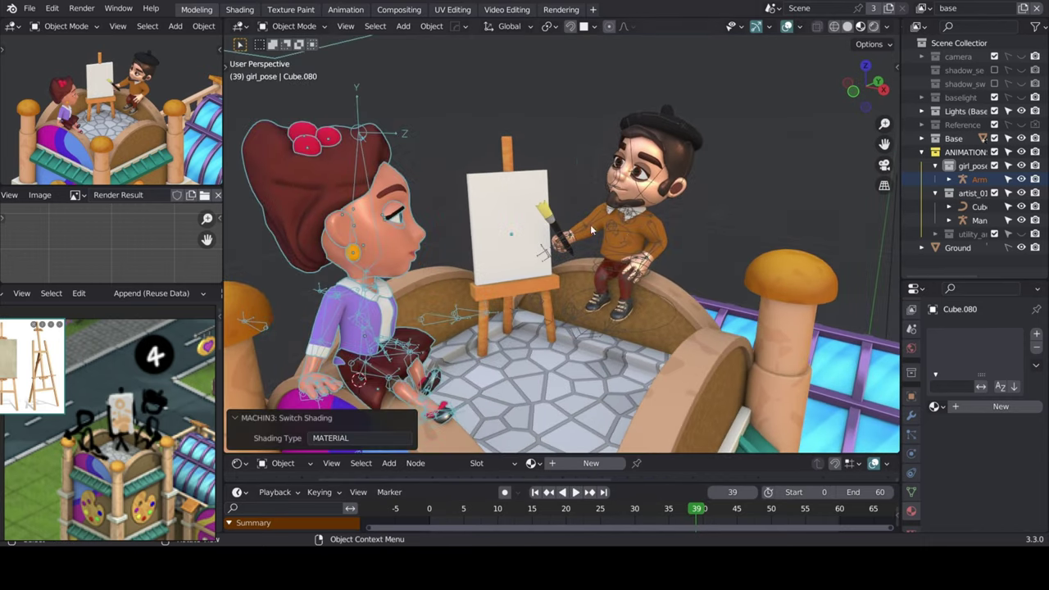
Move the artist's brush hand about 0.049 along global X in Pose Mode.
click(587, 240)
key(ctrl+Tab)
click(706, 256)
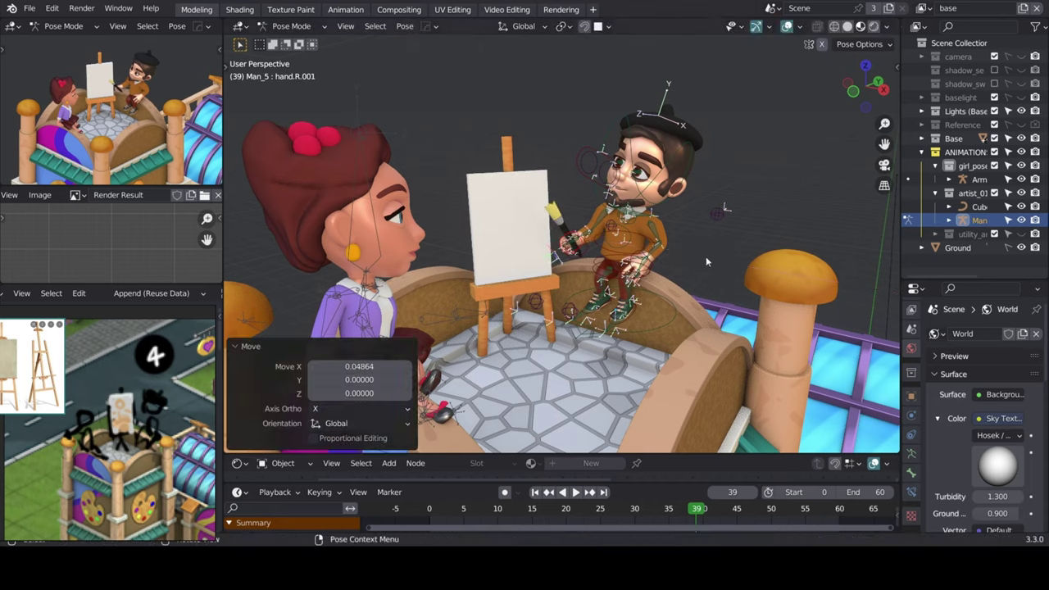
middle_drag(706, 255, 680, 246)
Select the whole easel, move it along global Y, rotate it around Z and reposition it on the terrace floor.
click(979, 206)
middle_drag(623, 287, 623, 271)
key(g)
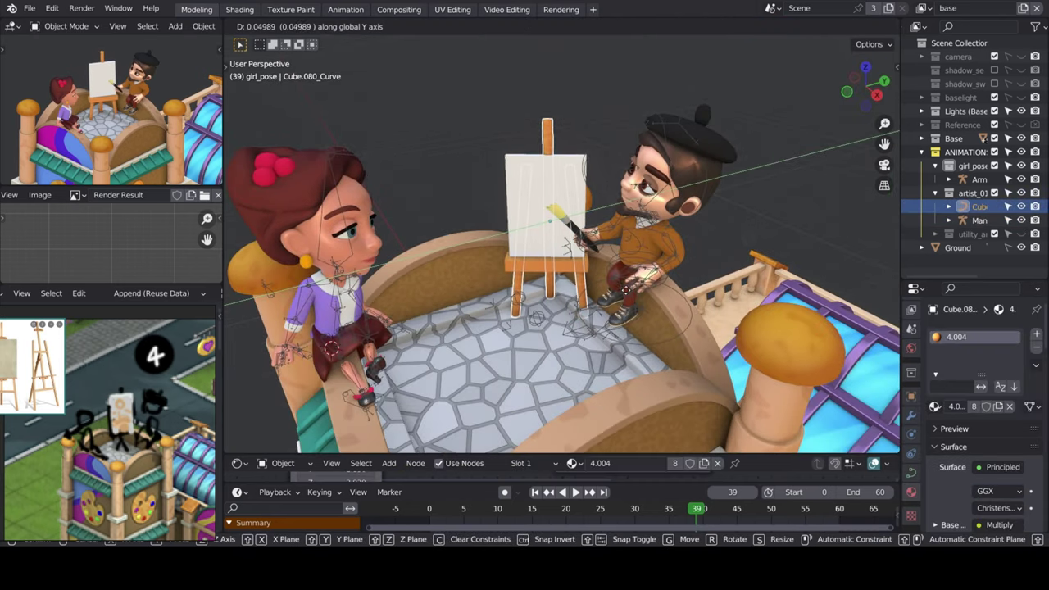
click(626, 286)
key(r)
key(z)
click(663, 282)
key(g)
click(680, 263)
Fine-tune the easel's position and its angle around Z, finishing with a 4.96° rotation.
middle_drag(680, 263, 701, 251)
key(r)
key(z)
click(705, 248)
key(g)
click(704, 248)
key(r)
key(z)
click(721, 252)
Scale the easel's front legs to about 0.817 along local Y and move the back leg about 0.023 in X and 0.016 in Y.
middle_drag(726, 250, 642, 304)
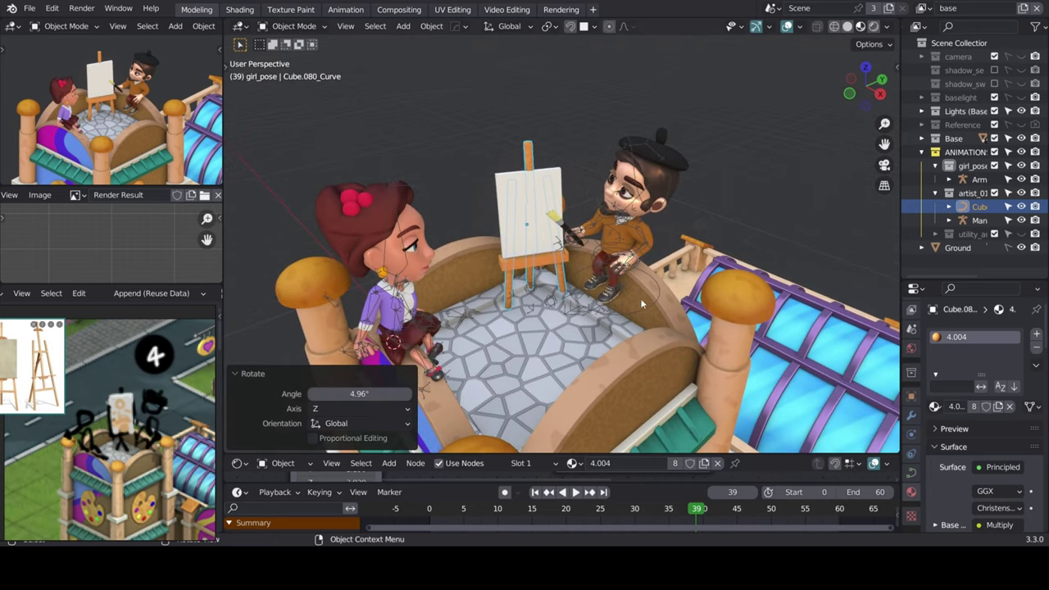
scroll(578, 285, up, 3)
key(Tab)
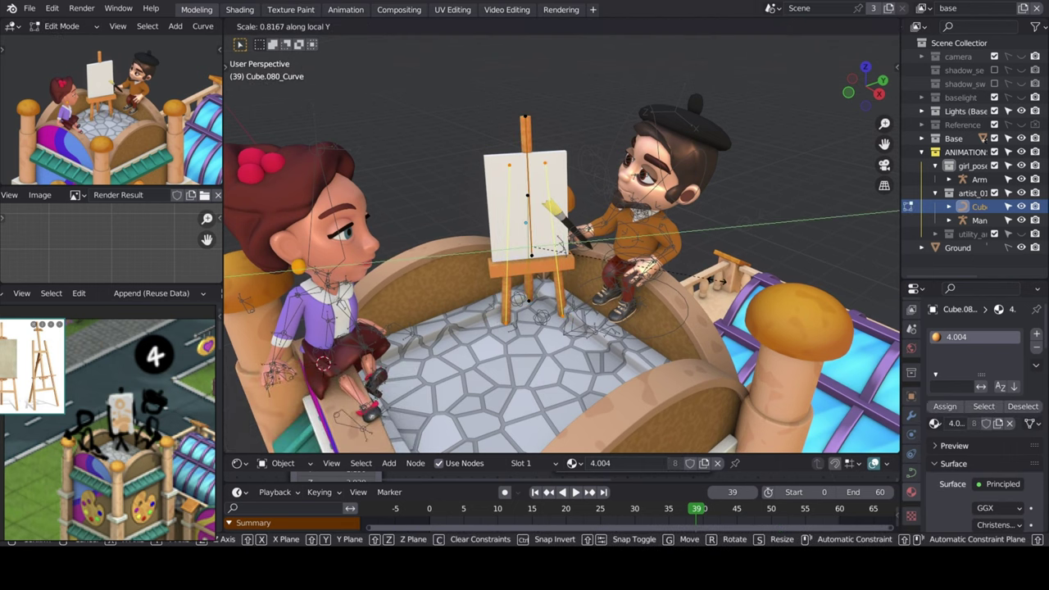
middle_drag(659, 303, 537, 278)
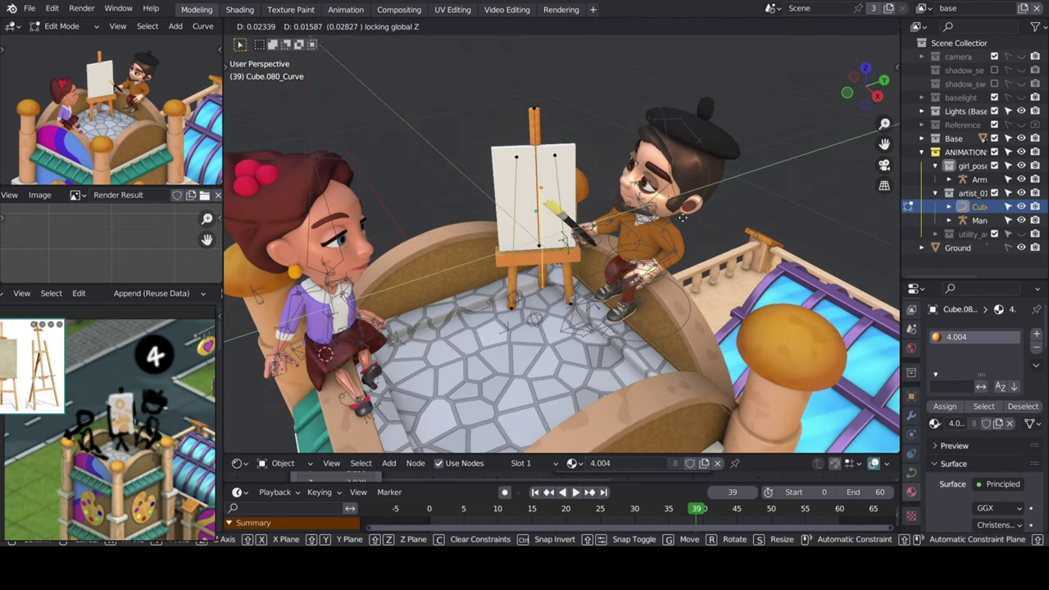
click(680, 214)
Return to Object Mode and show the scene in material shading.
scroll(574, 287, down, 2)
key(Tab)
key(z)
click(656, 279)
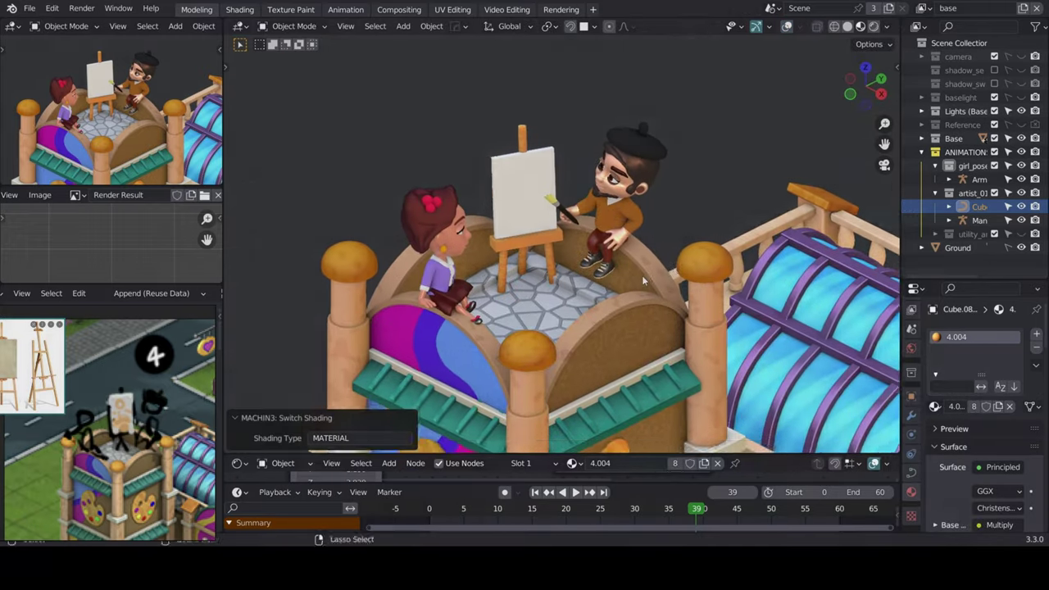